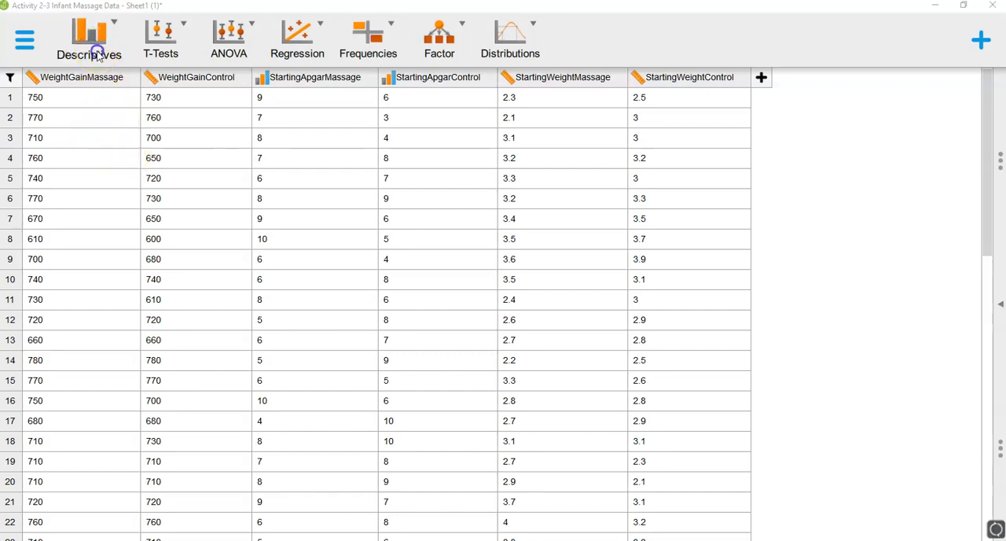
- Create a new Descriptive Statistics analysis and assign StartingApgarControl to its variables
left_click(98, 53)
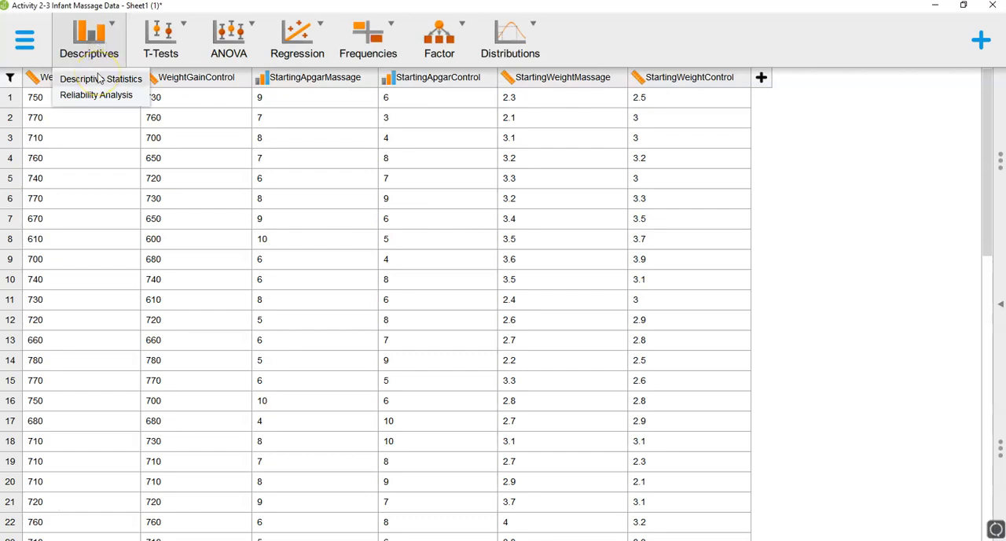
left_click(99, 78)
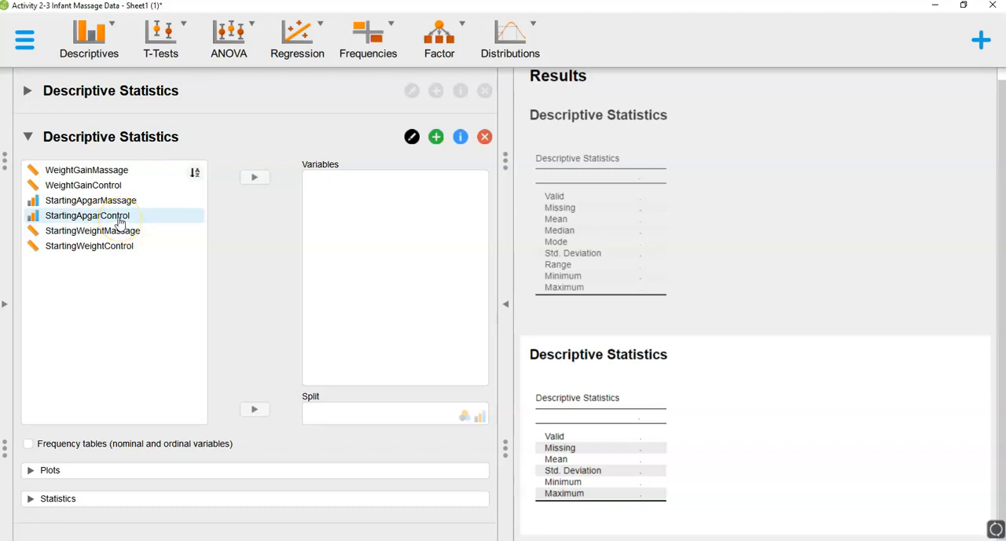
left_click(113, 204)
left_click(113, 217)
left_click(114, 217)
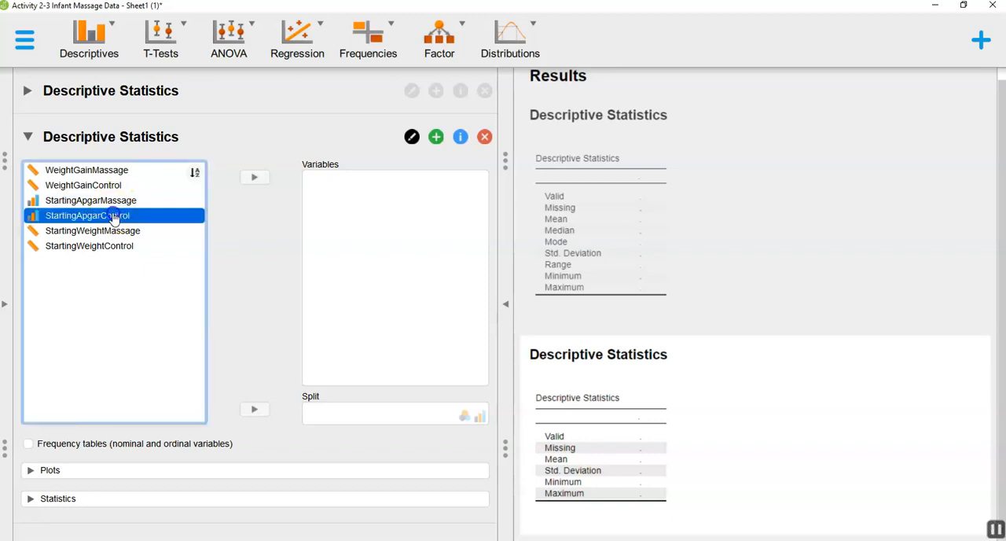
left_click(254, 181)
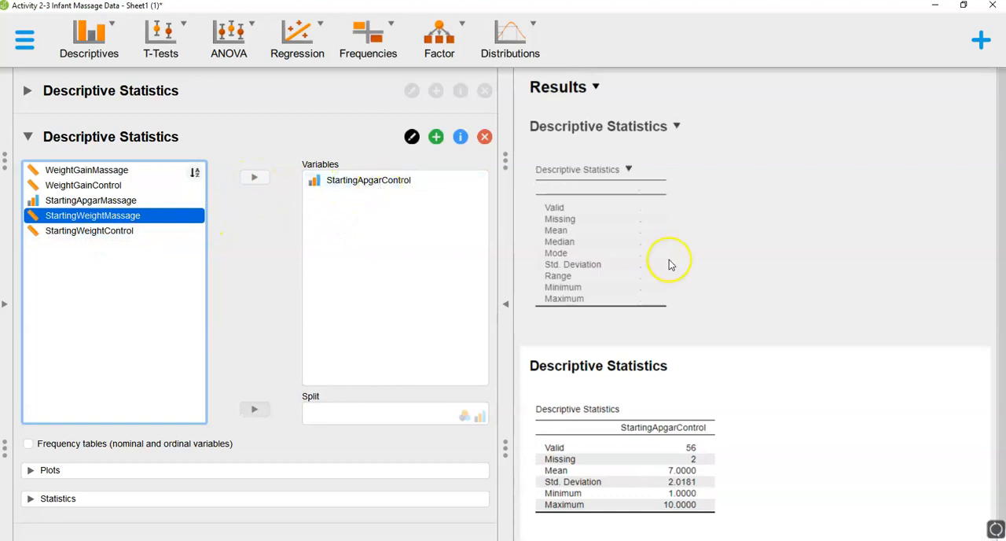
- Remove the older, empty Descriptive Statistics analysis above the current one
scroll(669, 264, "down", 1)
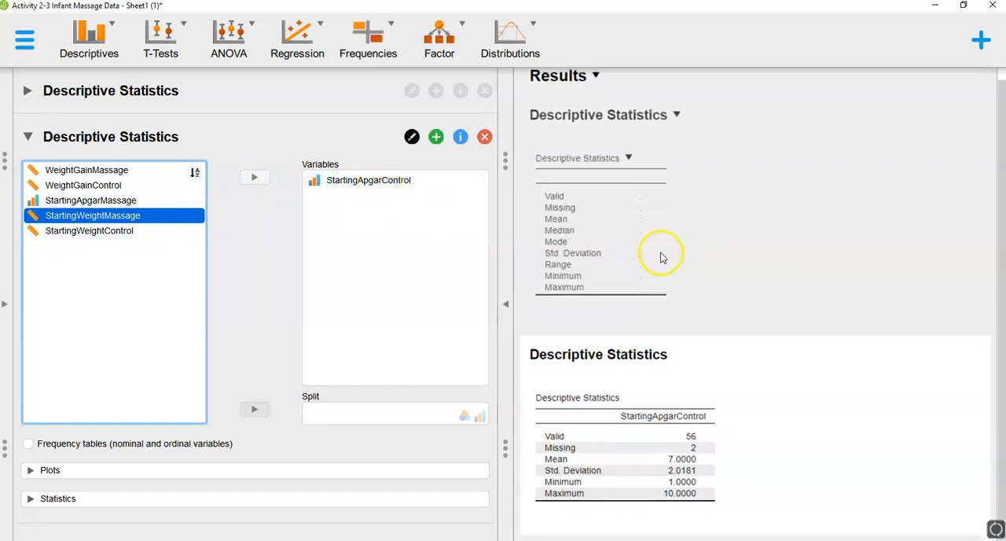
left_click(334, 100)
left_click(482, 91)
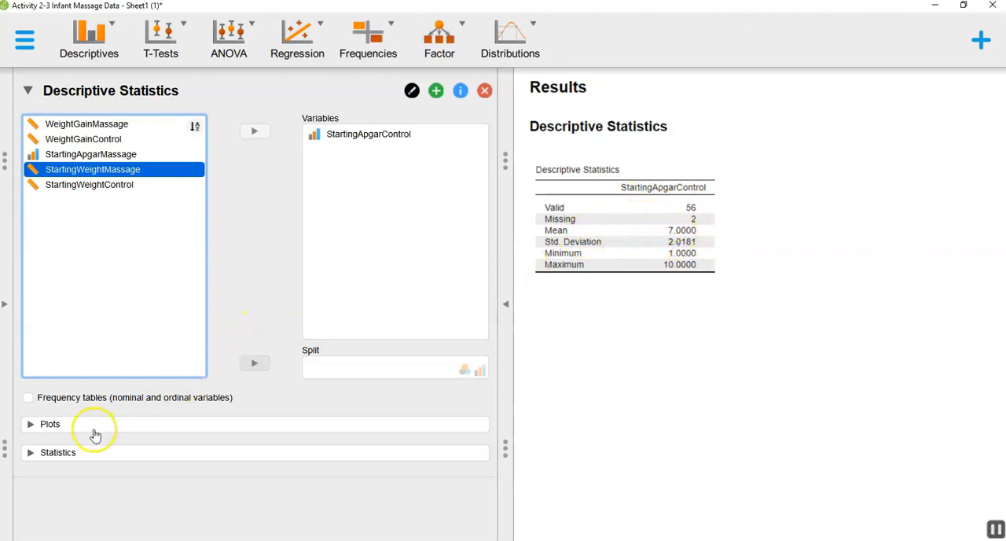
- Enable distribution plots for StartingApgarControl and view the resulting chart
left_click(54, 426)
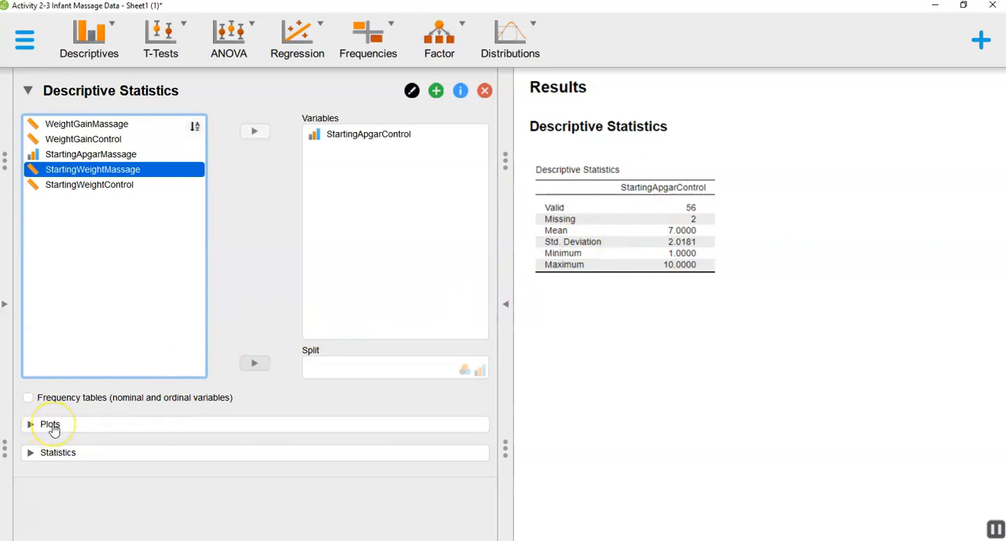
left_click(54, 427)
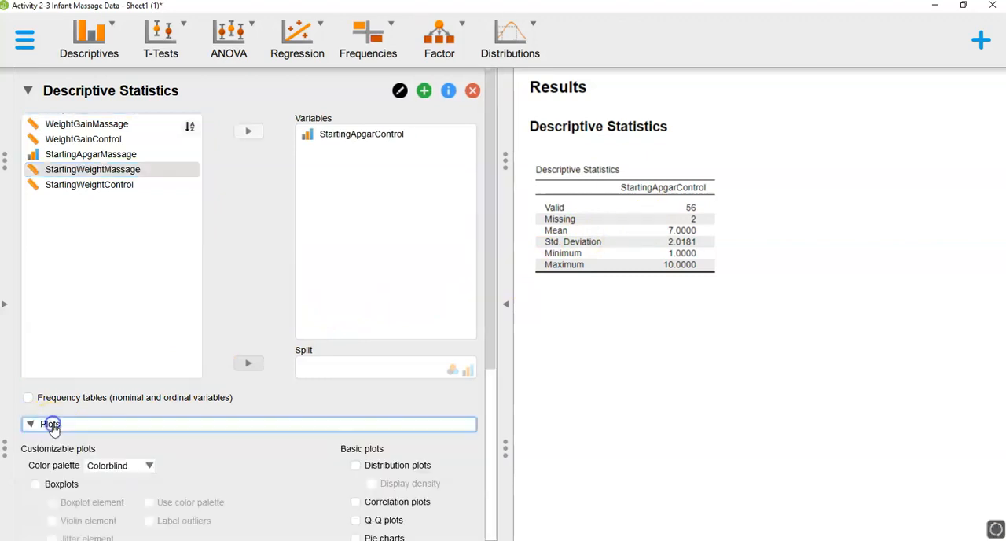
scroll(160, 383, "down", 3)
scroll(159, 385, "down", 3)
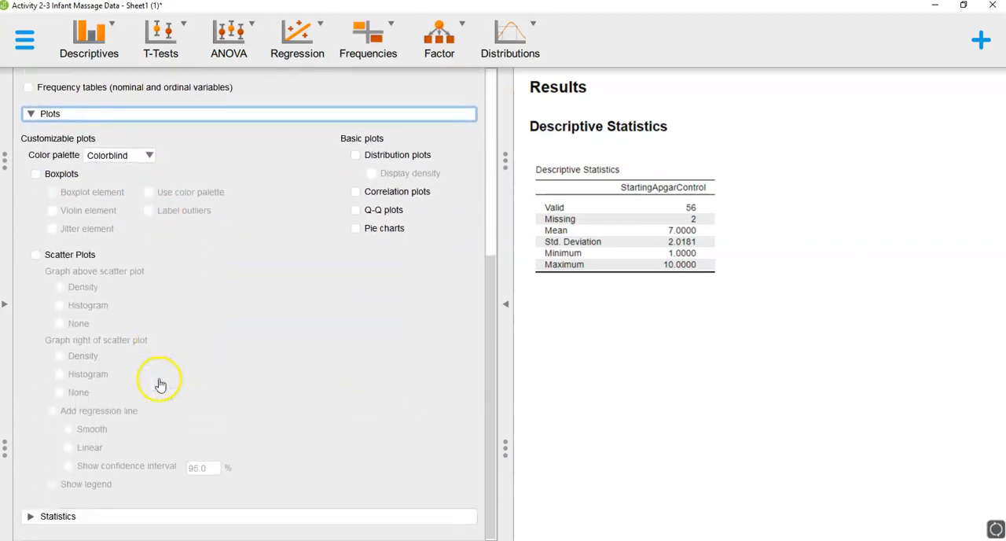
left_click(353, 156)
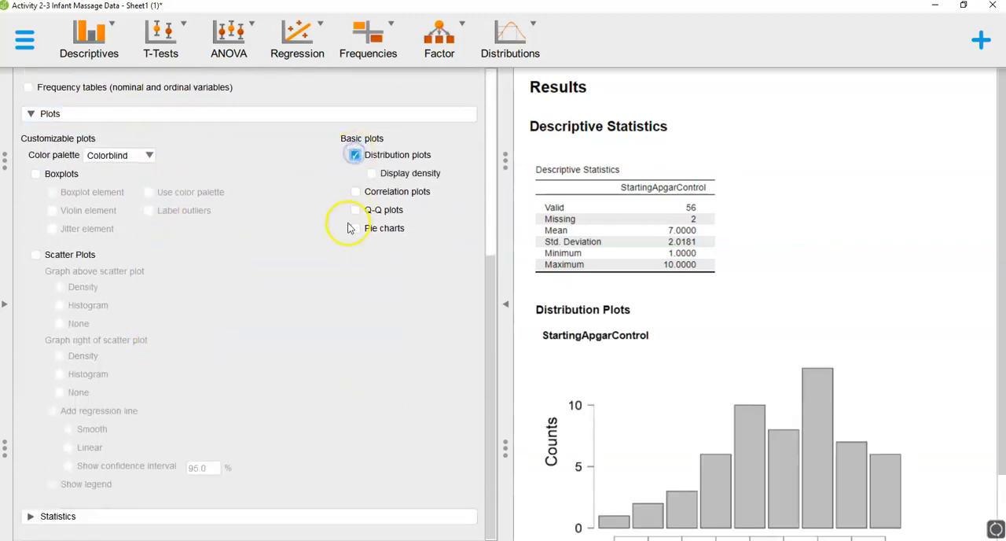
scroll(739, 293, "down", 2)
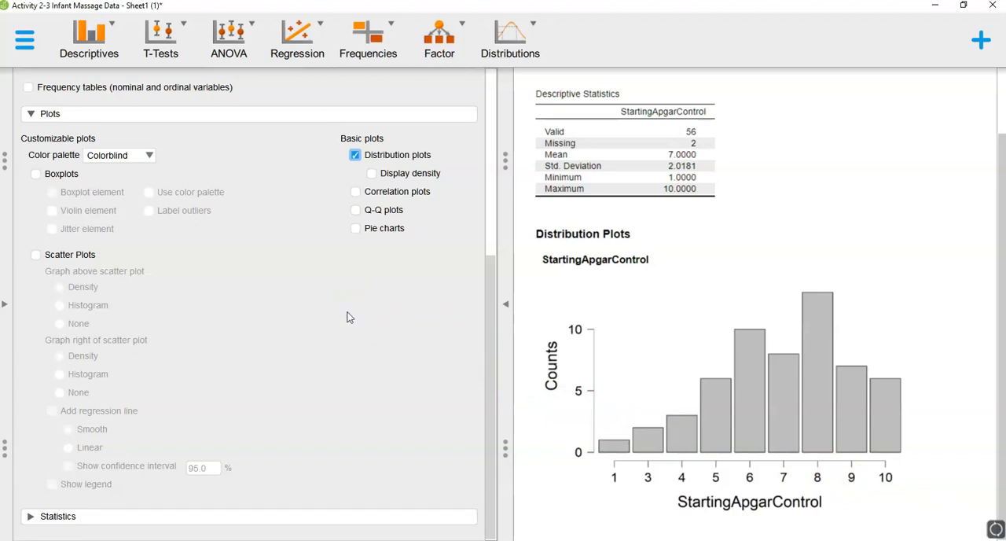
- Add StartingApgarMassage to the analysis variables alongside StartingApgarControl
scroll(331, 313, "up", 8)
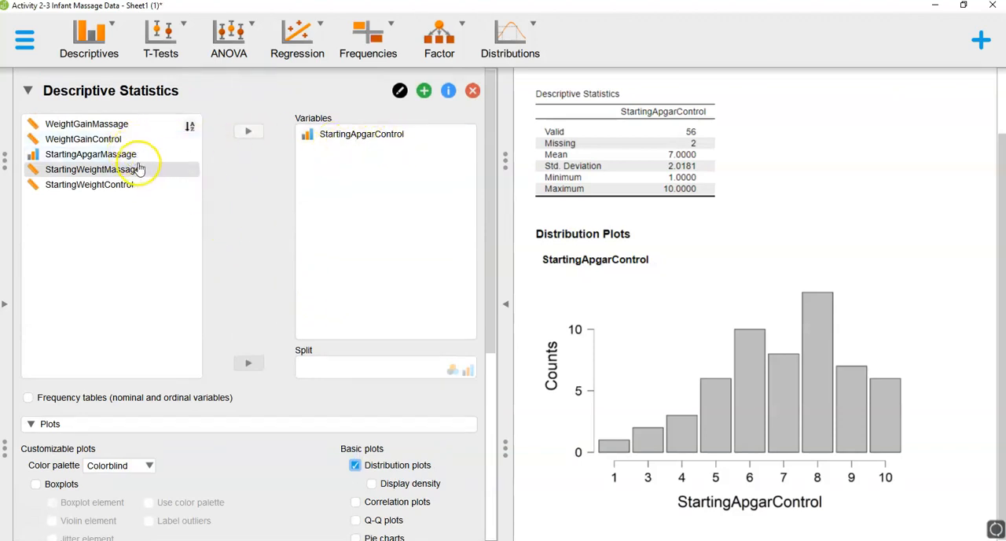
left_click(98, 158)
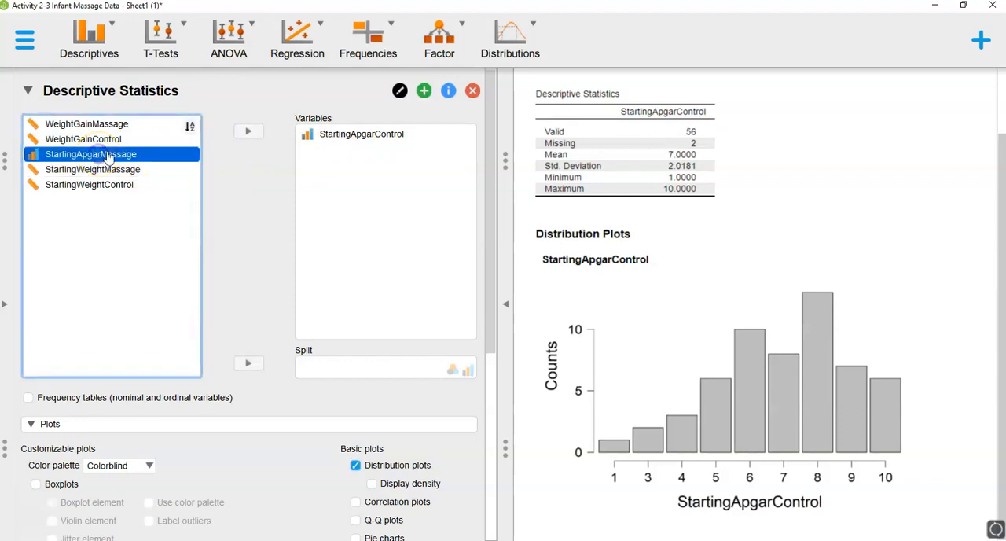
left_click(250, 135)
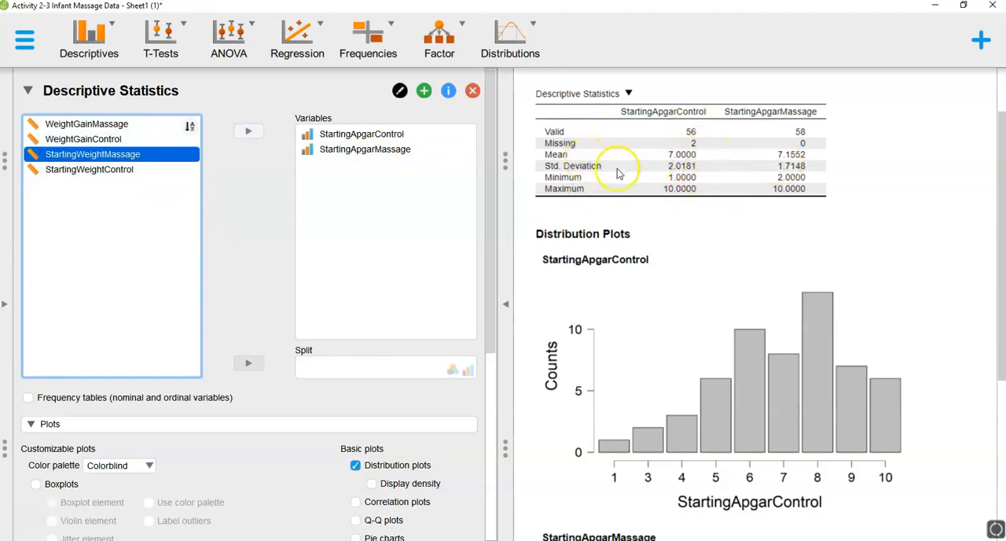
- Compare the distribution plots of both Apgar variables side by side at full results width, and bring the input options back
scroll(714, 286, "down", 4)
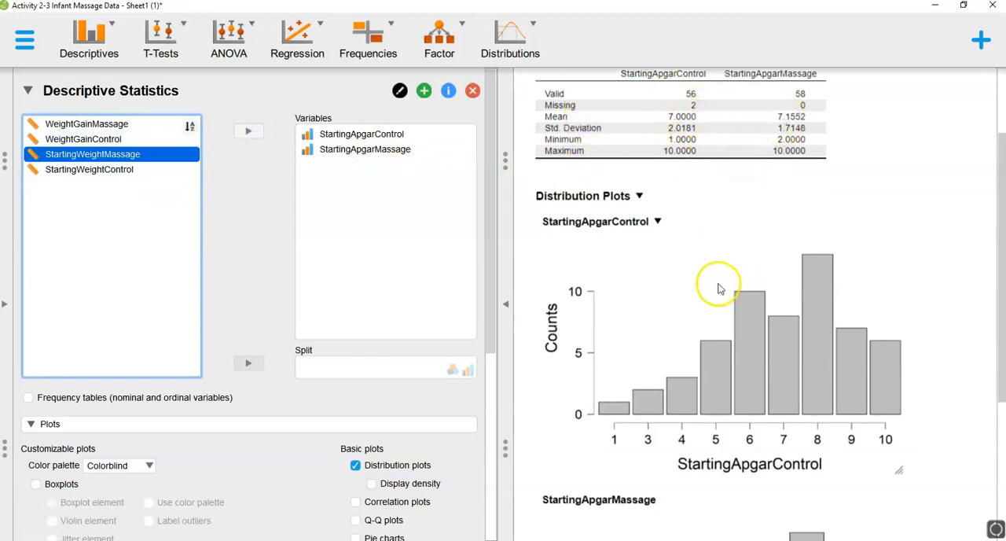
scroll(798, 503, "down", 2)
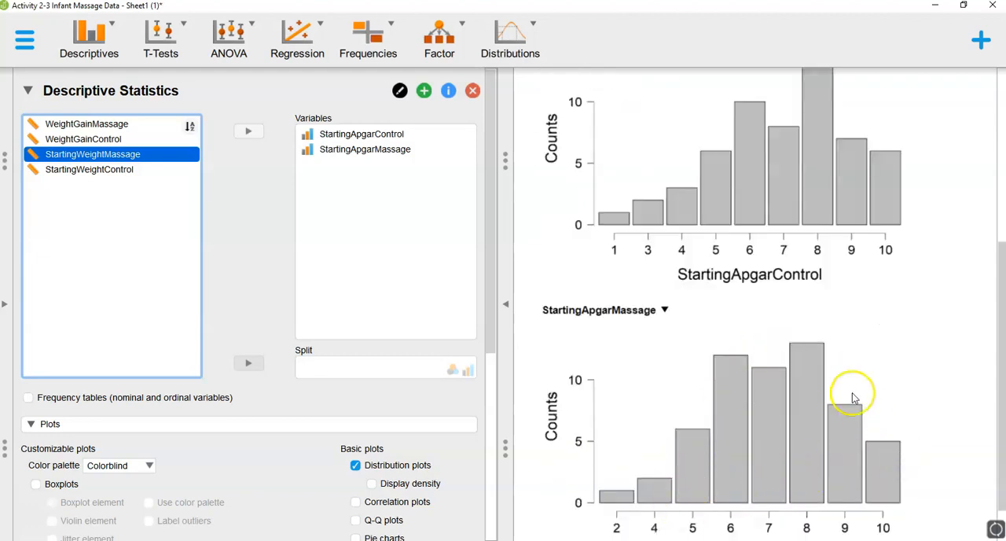
scroll(786, 341, "down", 1)
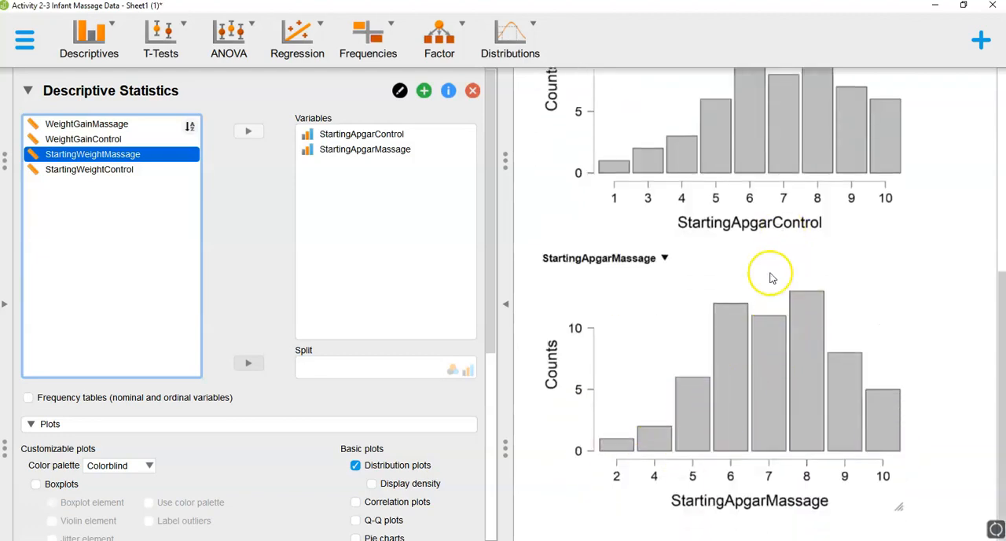
scroll(764, 221, "up", 1)
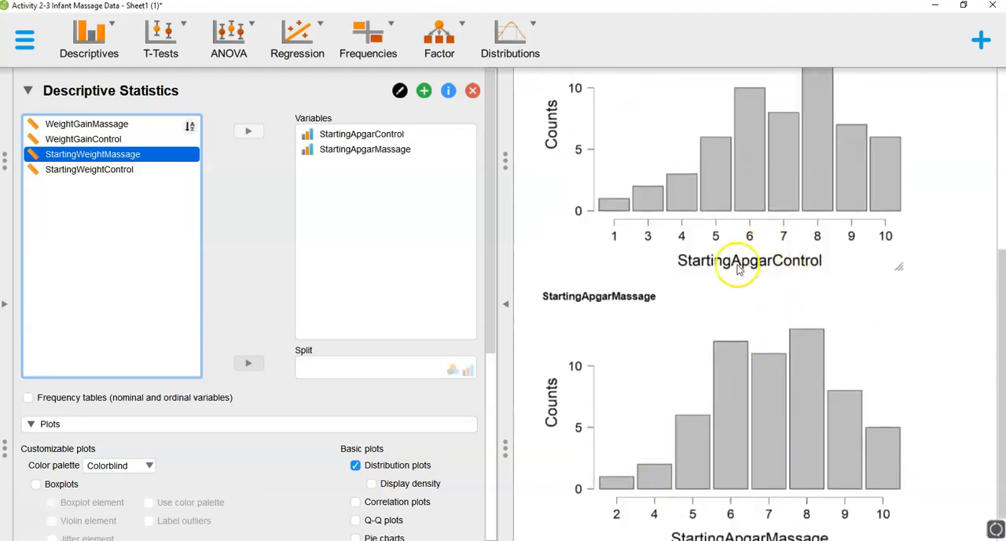
left_click(506, 304)
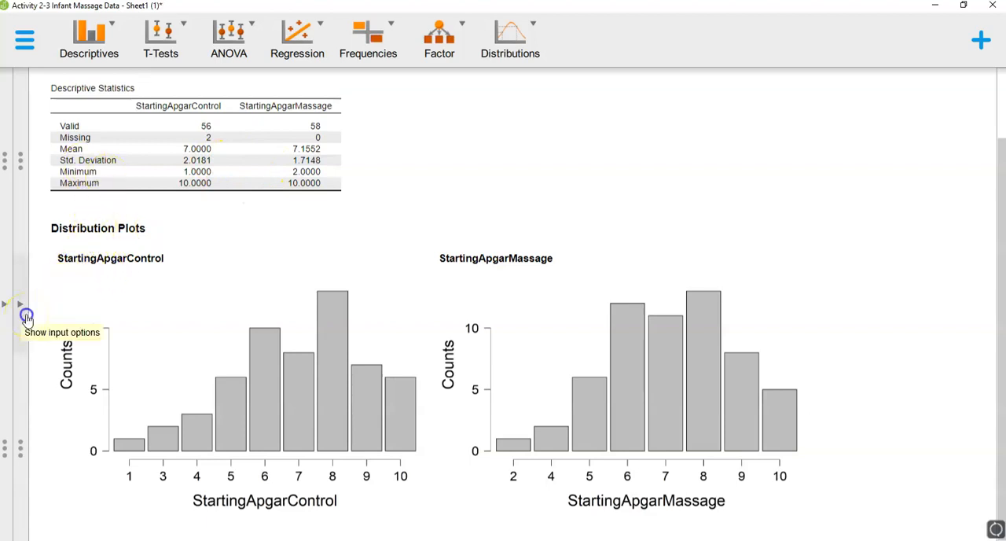
left_click(26, 316)
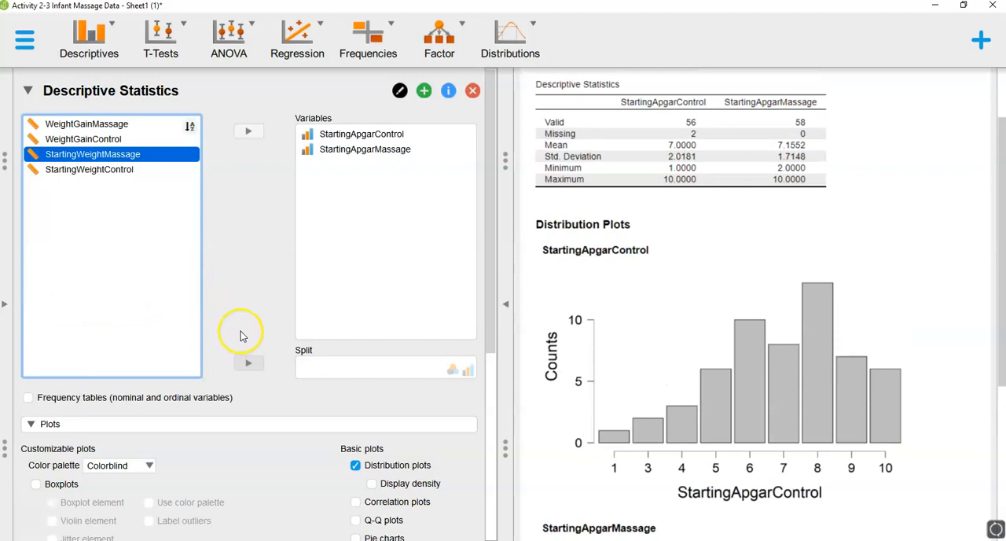
- Add the median, mode and range to the reported statistics, keeping the mean, and review both Apgar variables at full results width
scroll(240, 330, "down", 5)
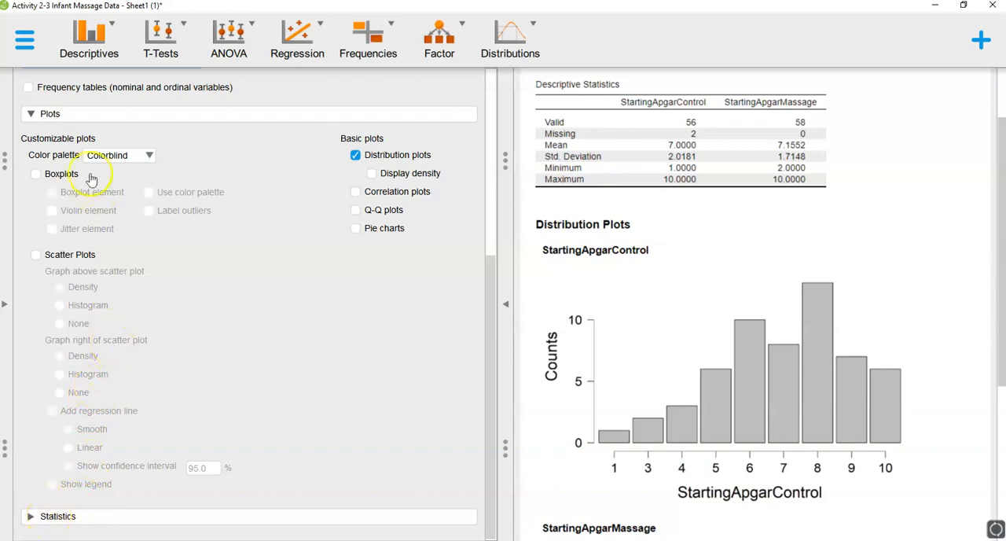
left_click(45, 114)
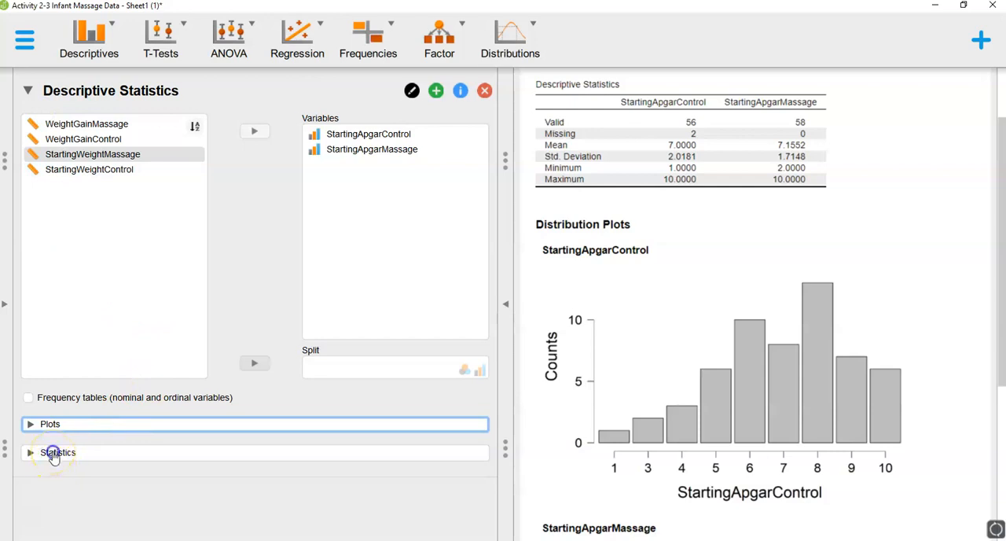
left_click(54, 456)
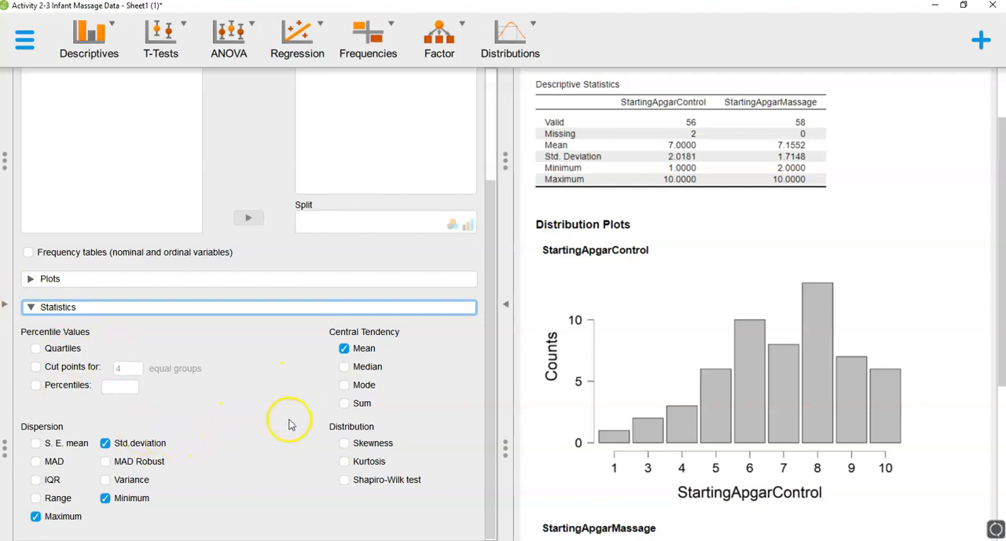
left_click(346, 349)
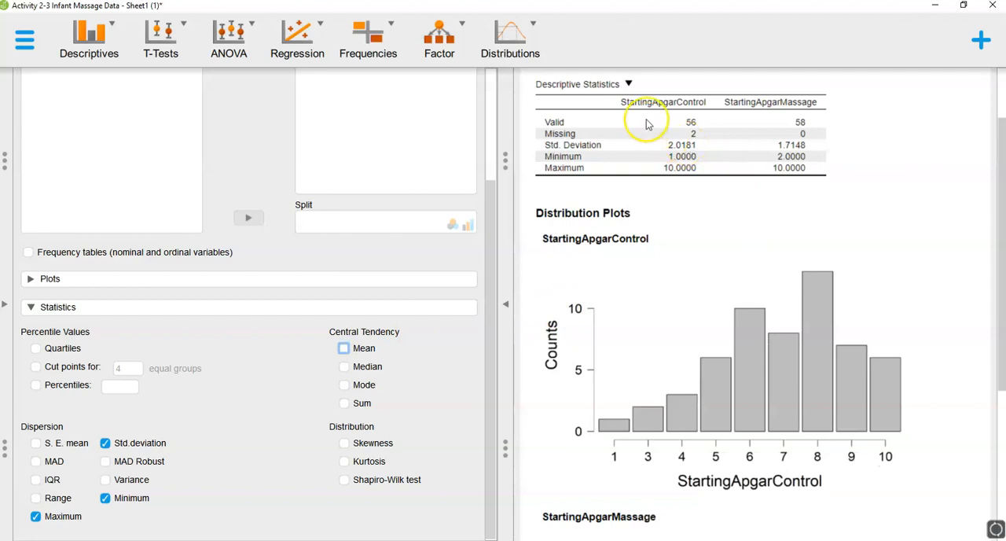
left_click(344, 366)
left_click(344, 385)
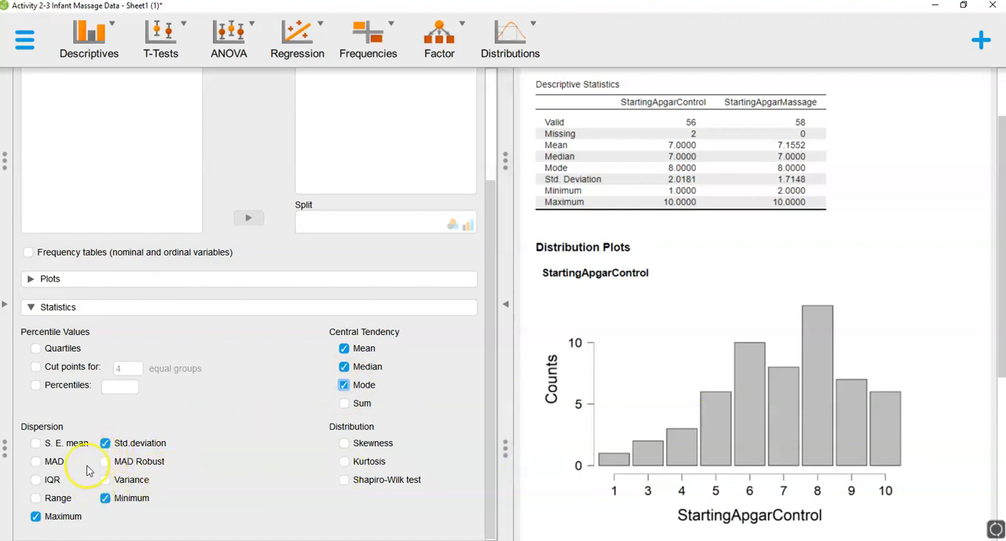
left_click(38, 500)
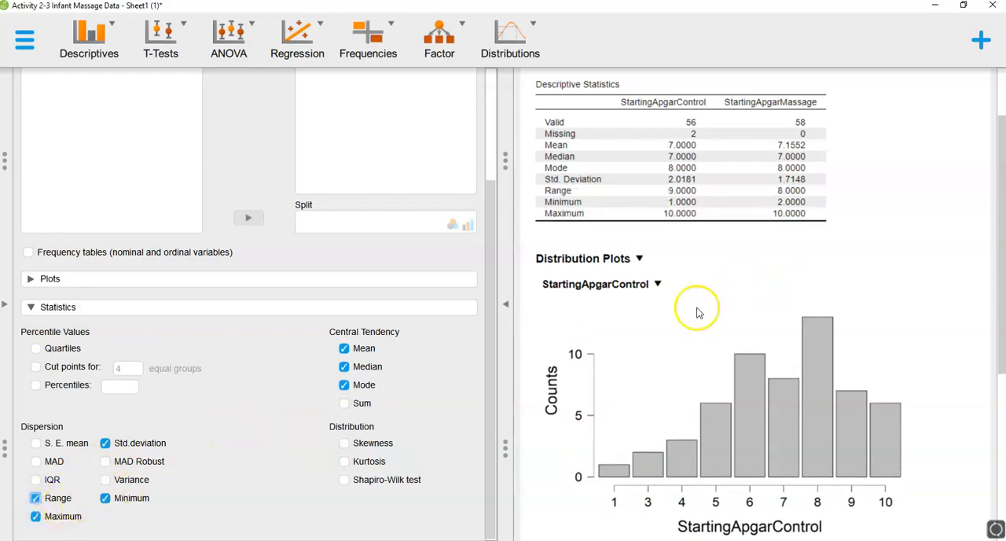
left_click(508, 306)
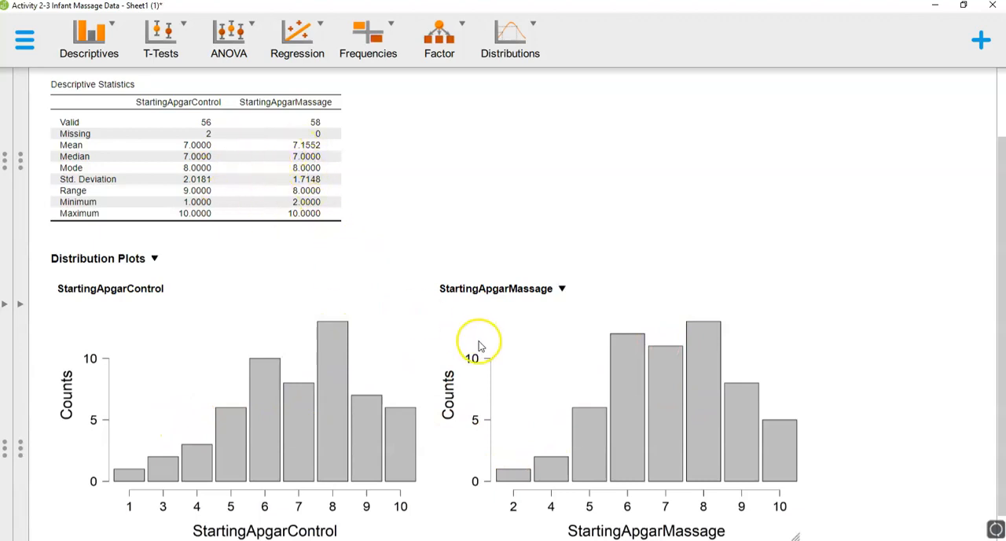
left_click(24, 301)
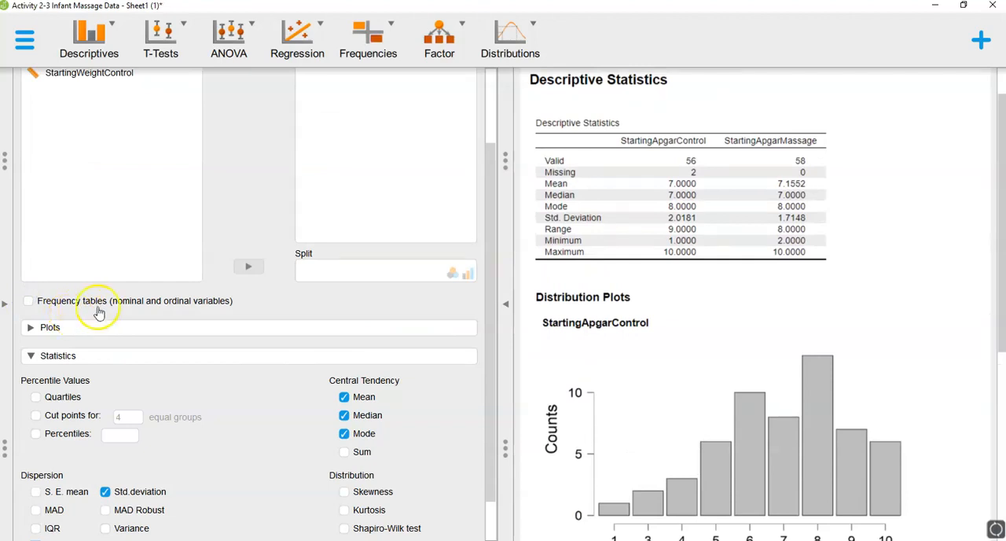
- Remove StartingApgarMassage and StartingApgarControl from the analysis variables
scroll(210, 287, "up", 2)
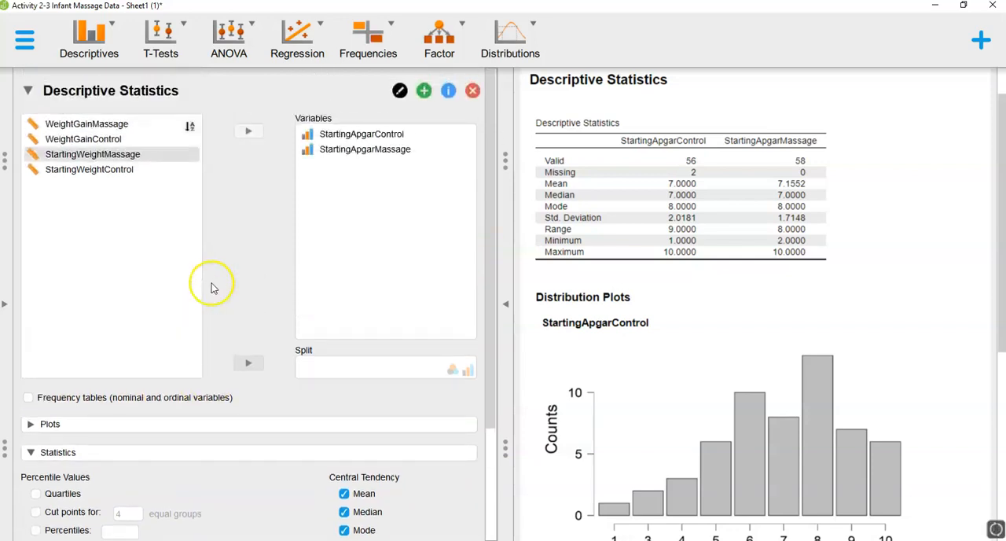
left_click(335, 152)
left_click(262, 135)
left_click(310, 134)
left_click(253, 132)
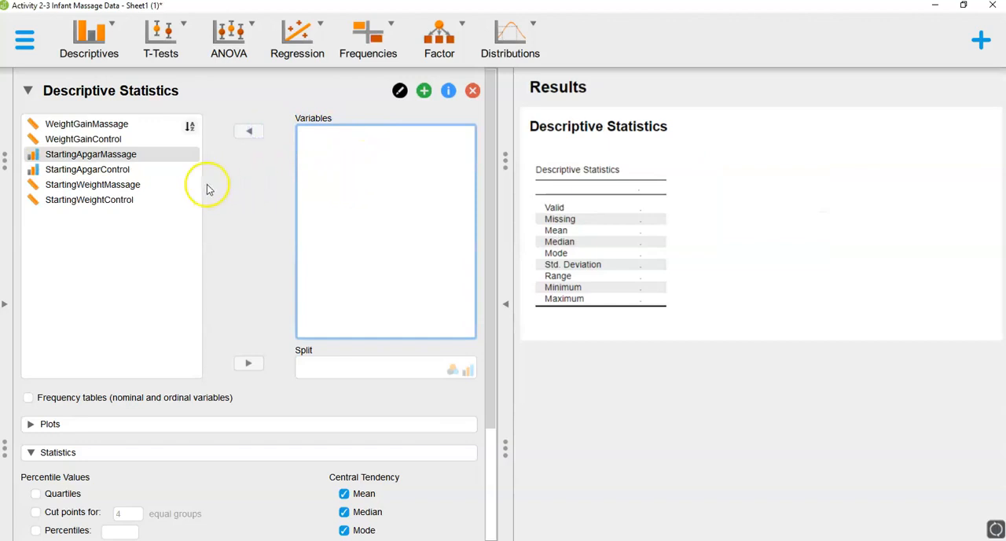